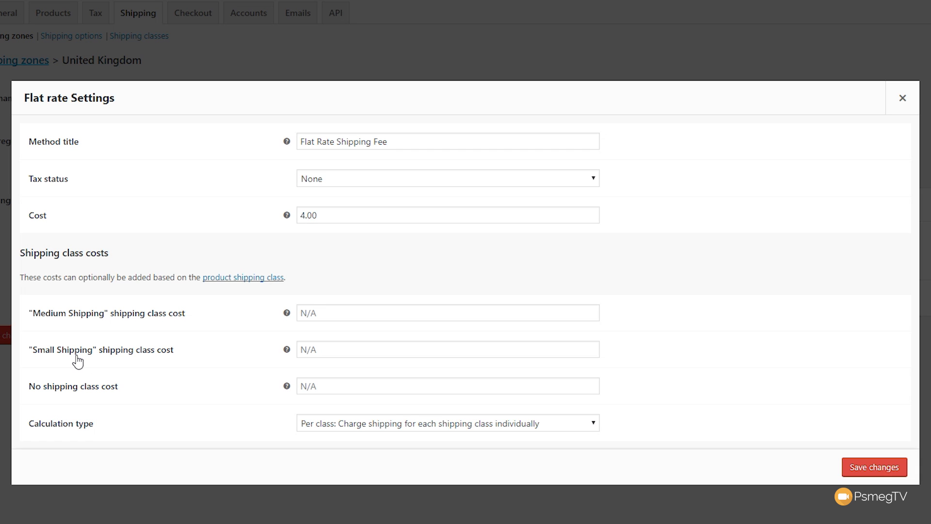
# Step: Set the flat rate's "Medium Shipping" class cost to 1.00 and its "Small Shipping" class cost to 0.50
pyautogui.moveTo(347, 217); pyautogui.dragTo(297, 216)
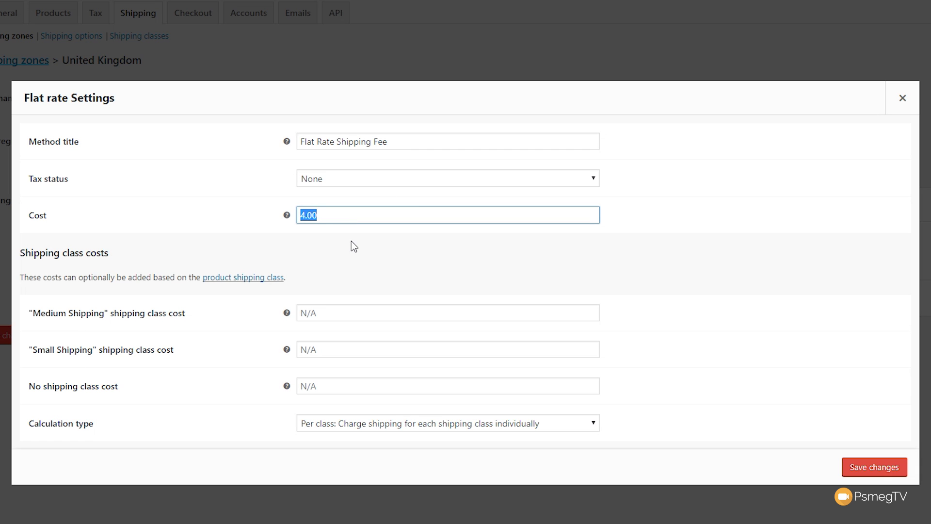
pyautogui.click(317, 311)
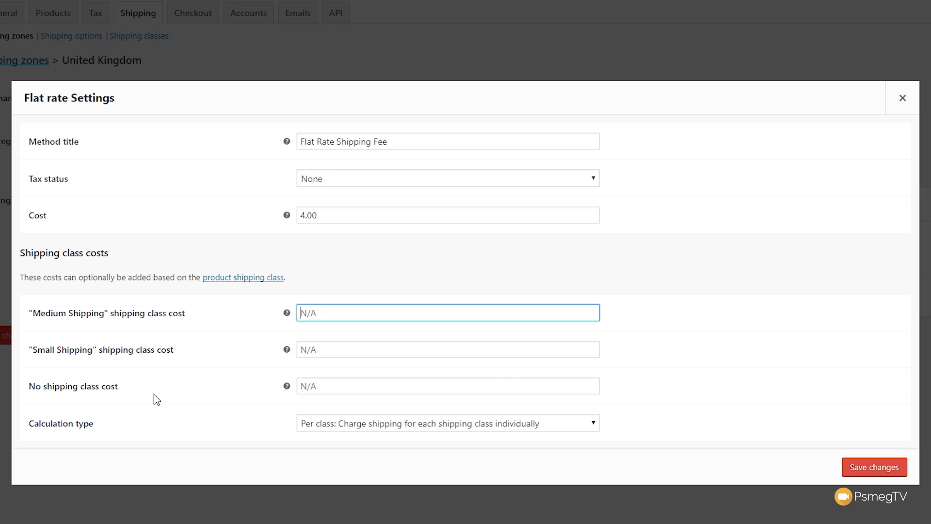
pyautogui.moveTo(328, 212); pyautogui.dragTo(300, 217)
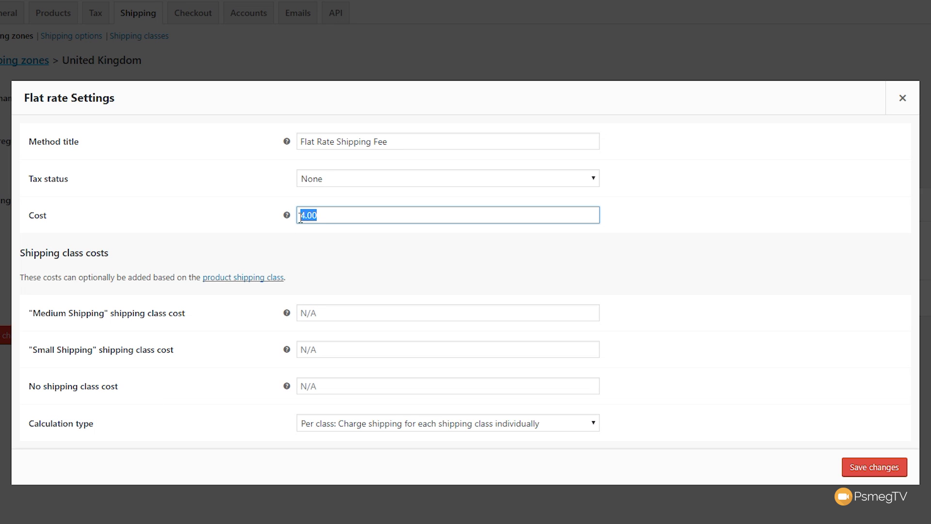
pyautogui.click(311, 311)
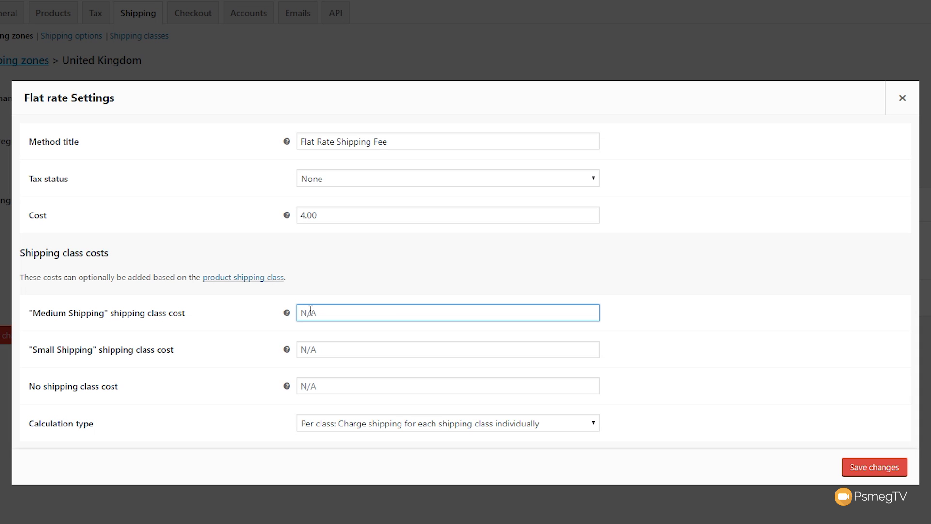
pyautogui.write('1.00')
pyautogui.click(315, 352)
pyautogui.write('0.50')
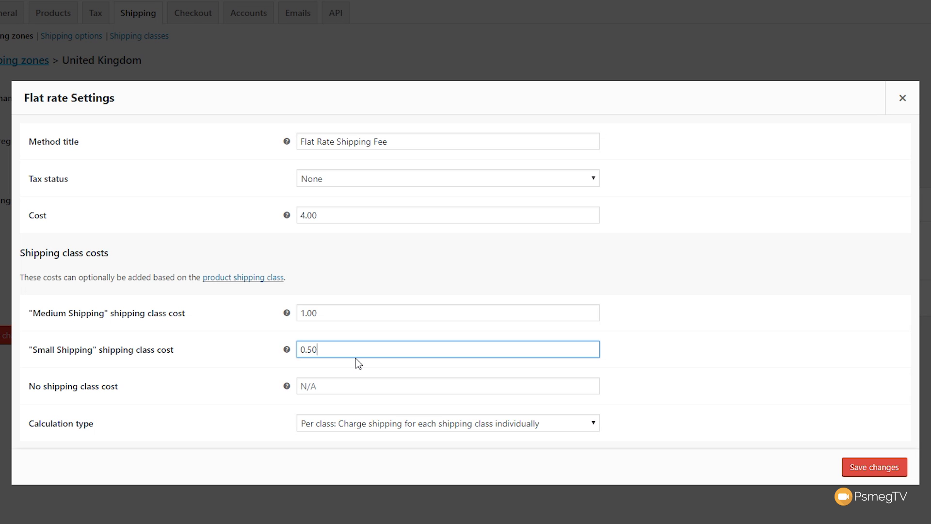
pyautogui.click(331, 95)
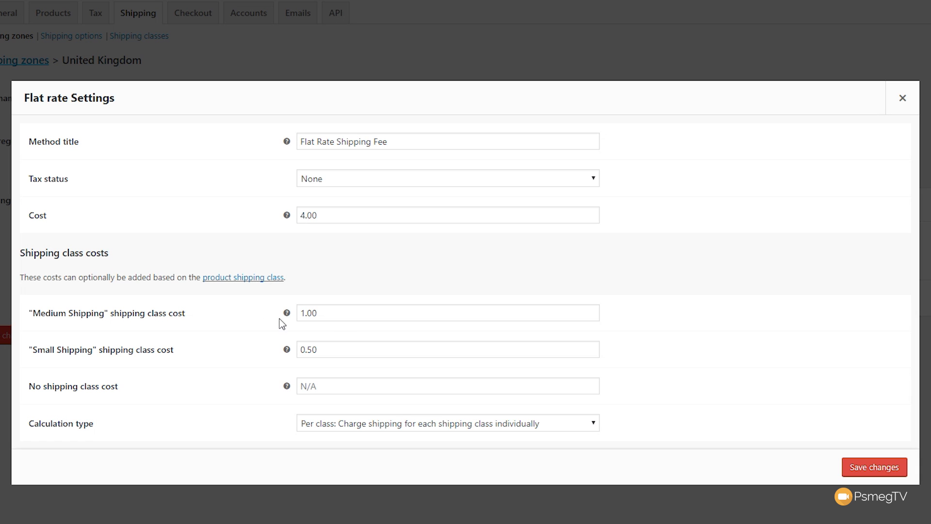
# Step: Multiply both class costs by quantity, making Medium Shipping 1.00*[qty] and Small Shipping 0.50*[qty]
pyautogui.click(342, 315)
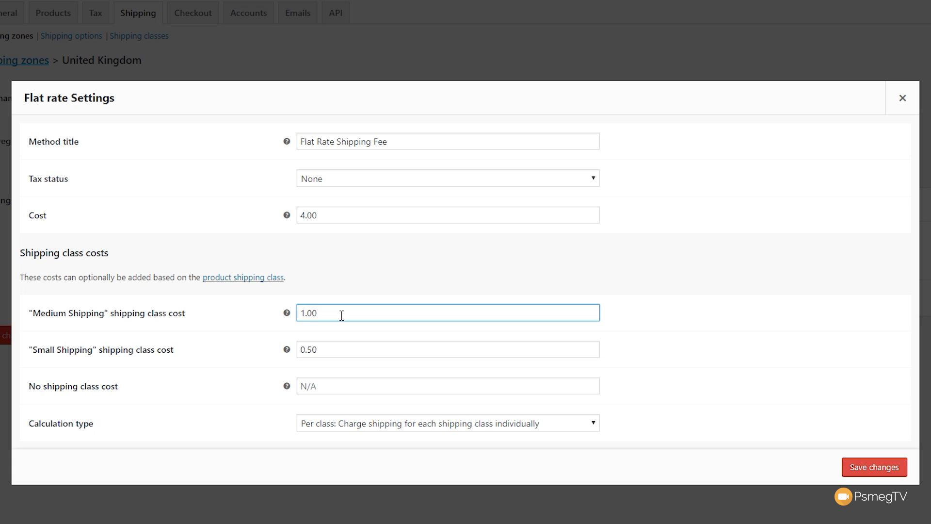
pyautogui.write('*[qty]')
pyautogui.click(338, 350)
pyautogui.write('*9')
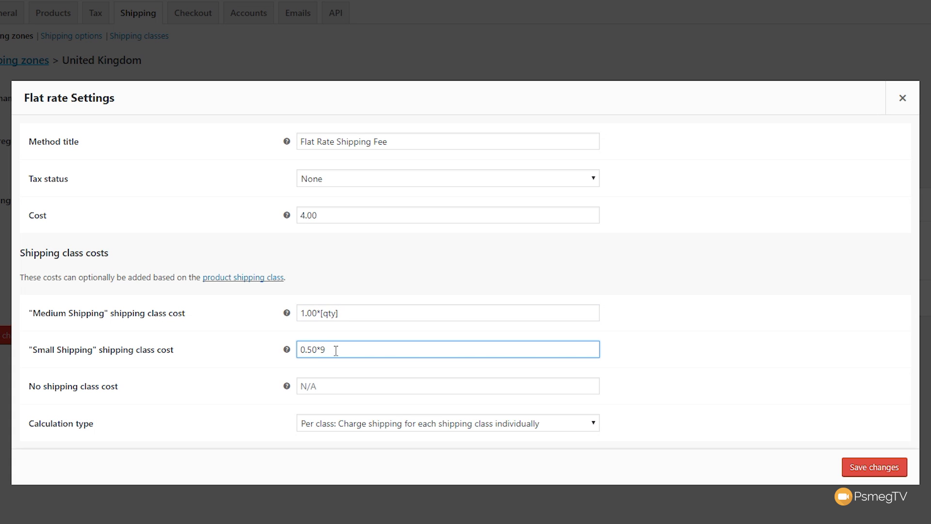
pyautogui.write('qty]')
pyautogui.click(323, 350)
pyautogui.press('BackSpace')
pyautogui.write('[')
pyautogui.click(380, 346)
# Step: Set the calculation type to "Per order: Charge shipping for the most expensive shipping class" and save the flat rate settings
pyautogui.click(359, 427)
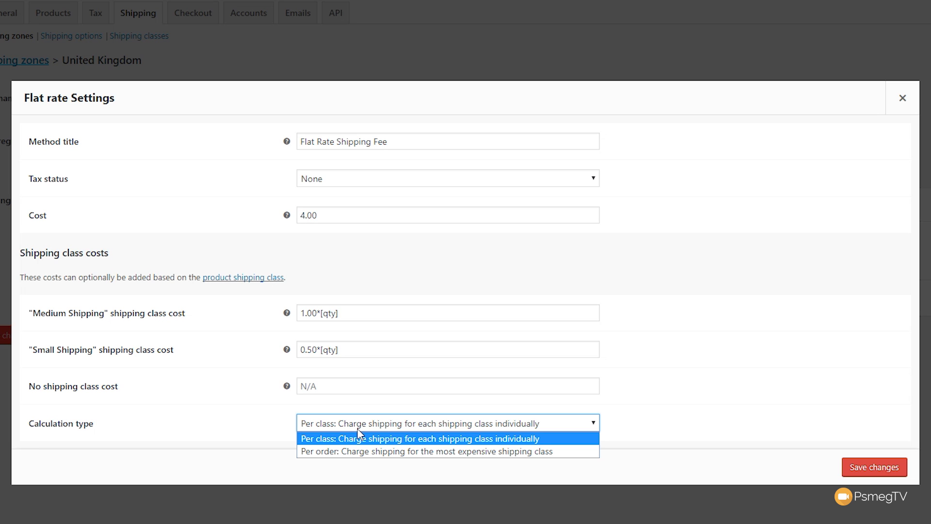
pyautogui.click(356, 450)
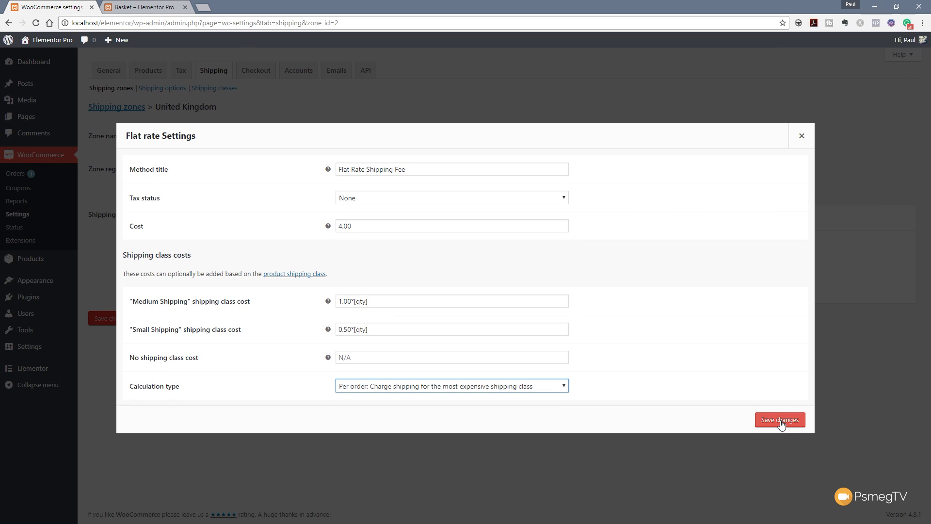
pyautogui.click(781, 420)
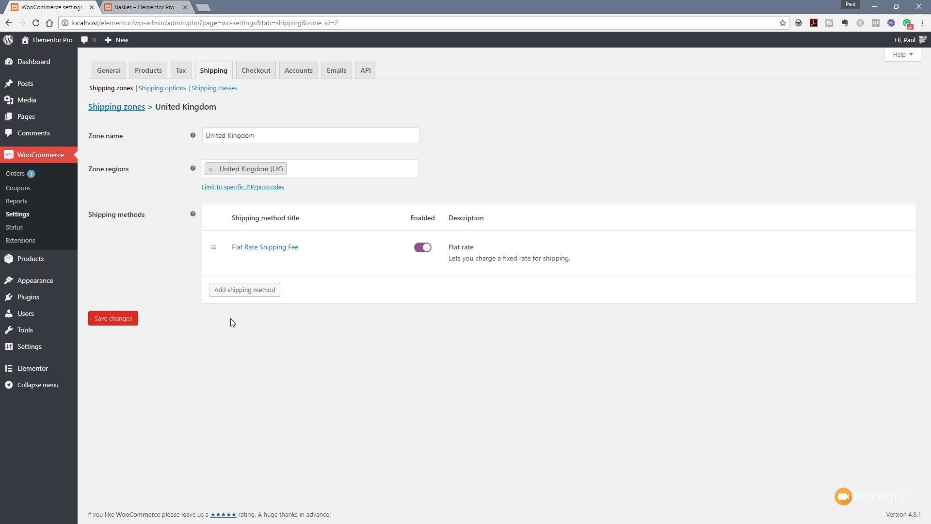
# Step: Switch to the store's Basket page and update the Happy Ninja quantity to 2
pyautogui.click(140, 6)
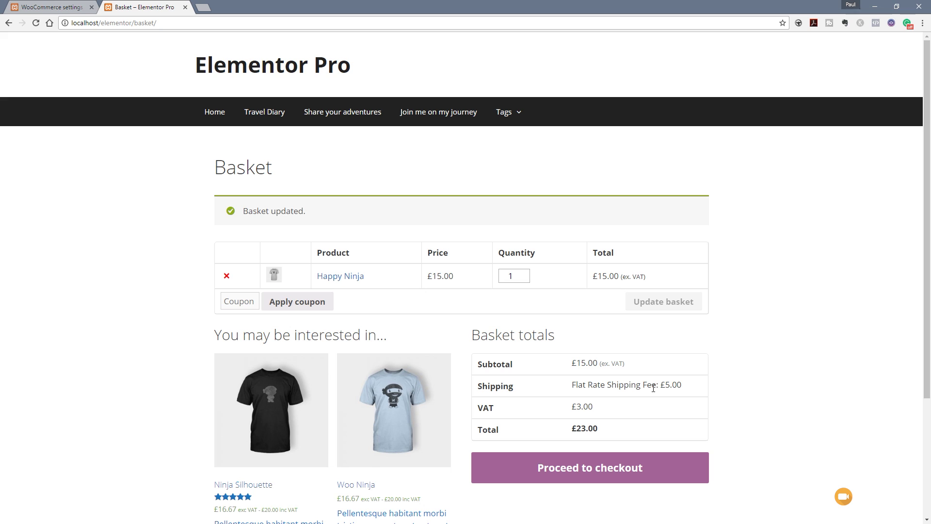
pyautogui.click(526, 274)
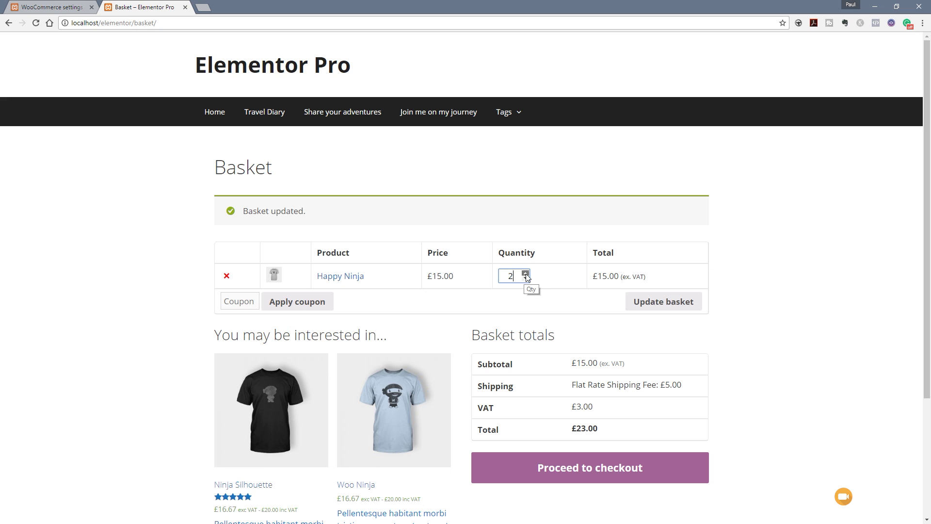
pyautogui.click(673, 309)
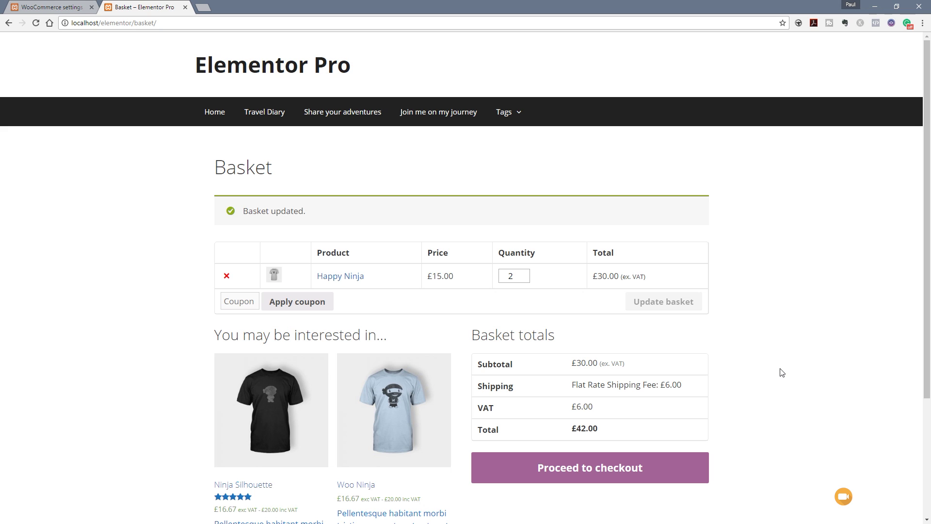
# Step: Return to the United Kingdom zone, set the Flat Rate Shipping Fee's cost to 10 + [fee percent="20"], and save it
pyautogui.click(49, 6)
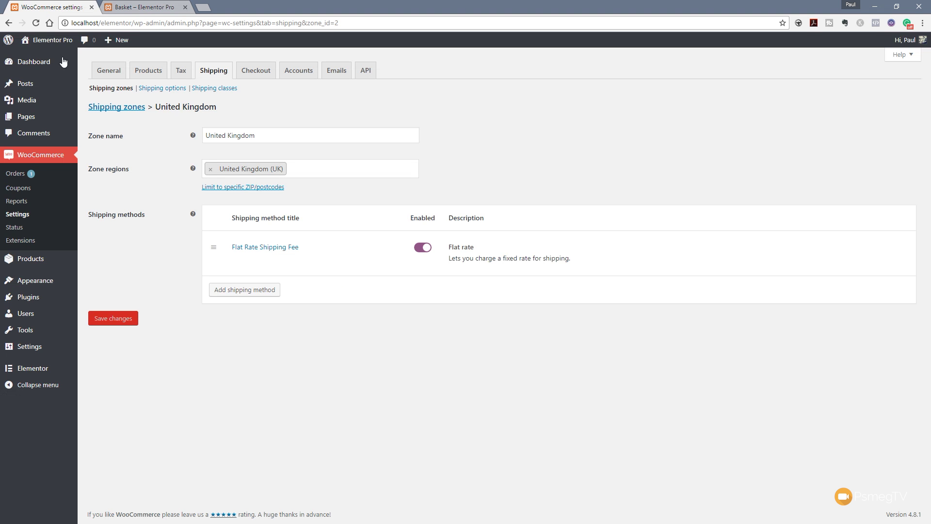
pyautogui.click(274, 248)
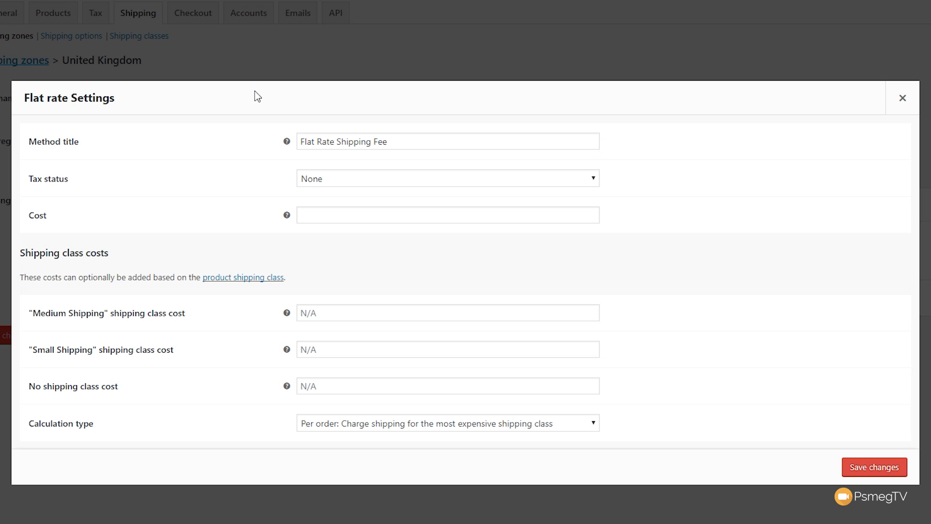
pyautogui.click(316, 212)
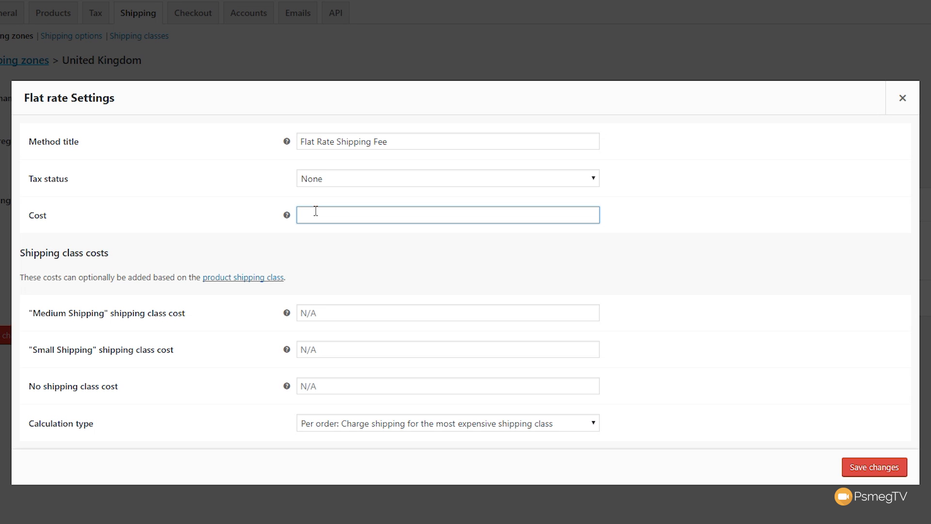
pyautogui.write('10 + [fee percent="20"]')
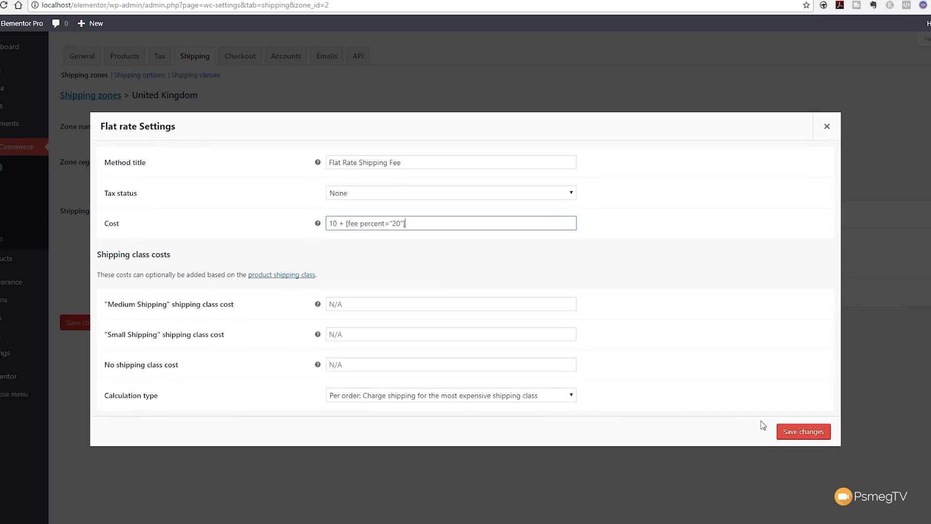
pyautogui.click(779, 421)
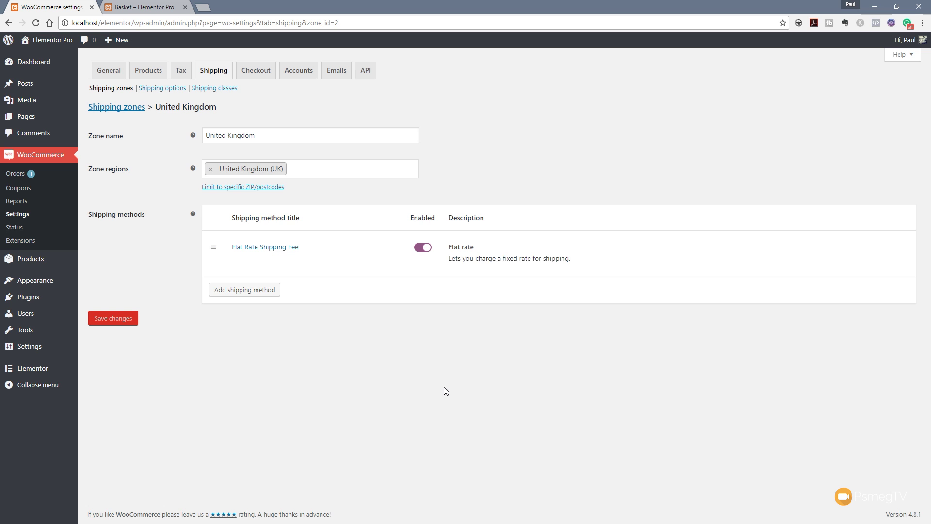
# Step: Go back to the basket and update it with two Happy Ninja items to test the percentage fee
pyautogui.click(155, 7)
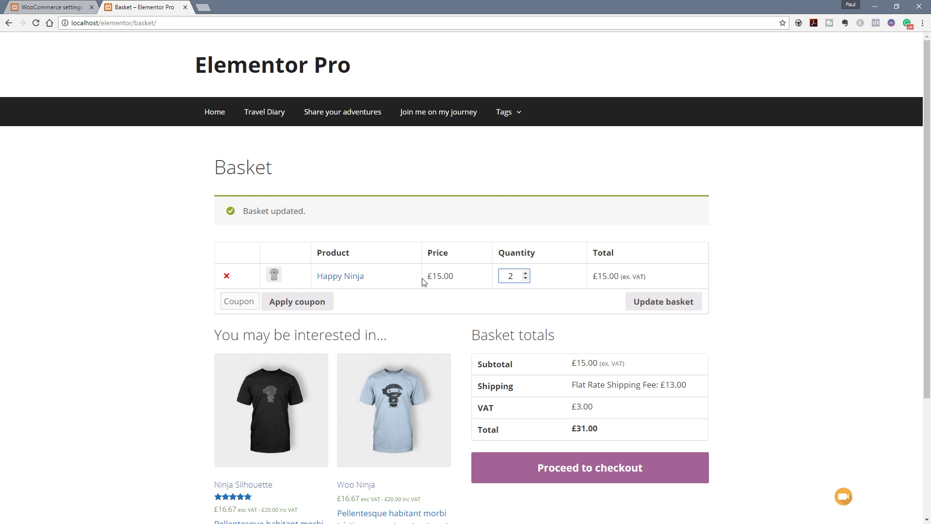
pyautogui.click(675, 306)
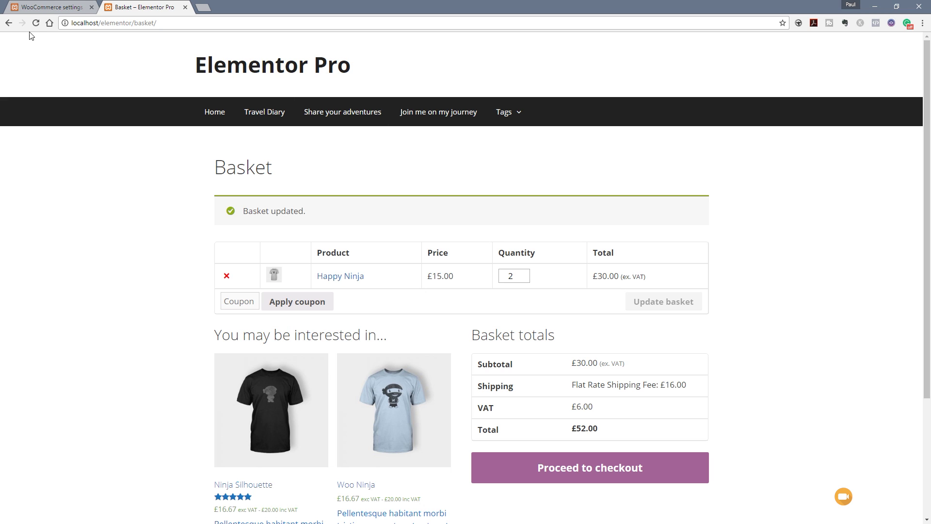
# Step: Add min_fee="2" to the fee shortcode in the Flat Rate Shipping Fee's cost and save the settings
pyautogui.click(46, 7)
pyautogui.click(264, 248)
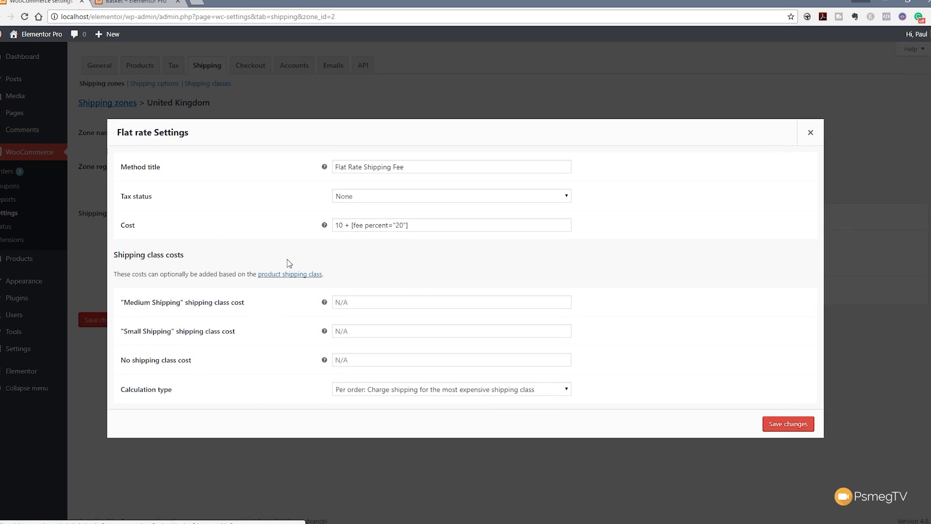
pyautogui.click(391, 215)
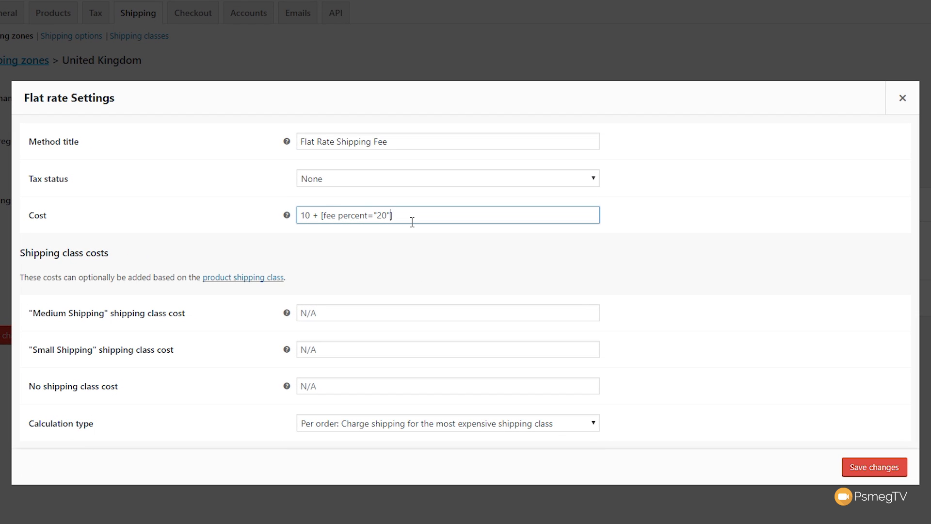
pyautogui.write('min')
pyautogui.write('_fee')
pyautogui.write('=""')
pyautogui.write('2')
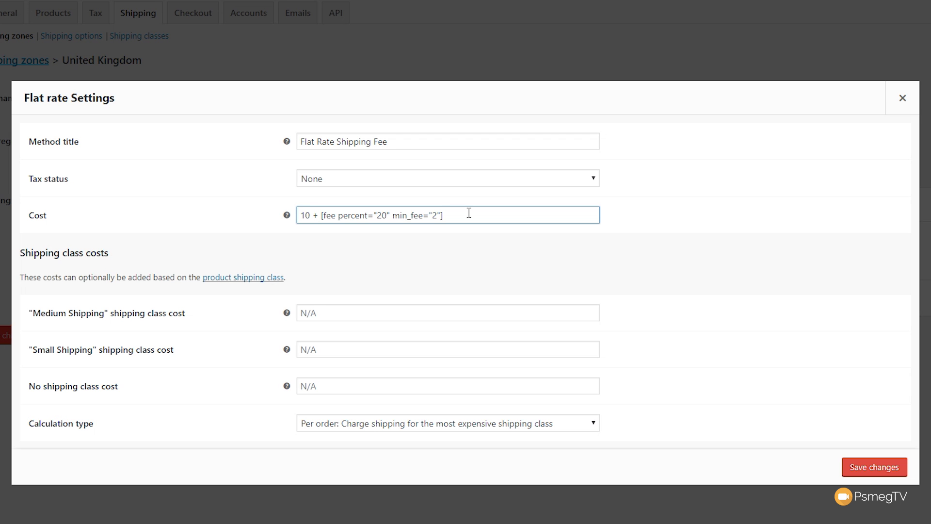
pyautogui.click(874, 467)
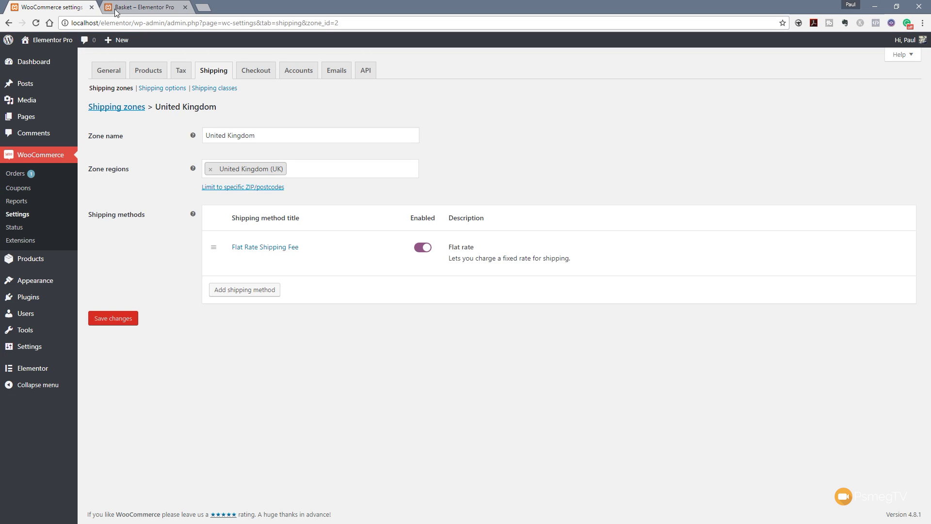
# Step: Switch to the basket and update the Happy Ninja quantity to 1
pyautogui.click(142, 6)
pyautogui.click(525, 278)
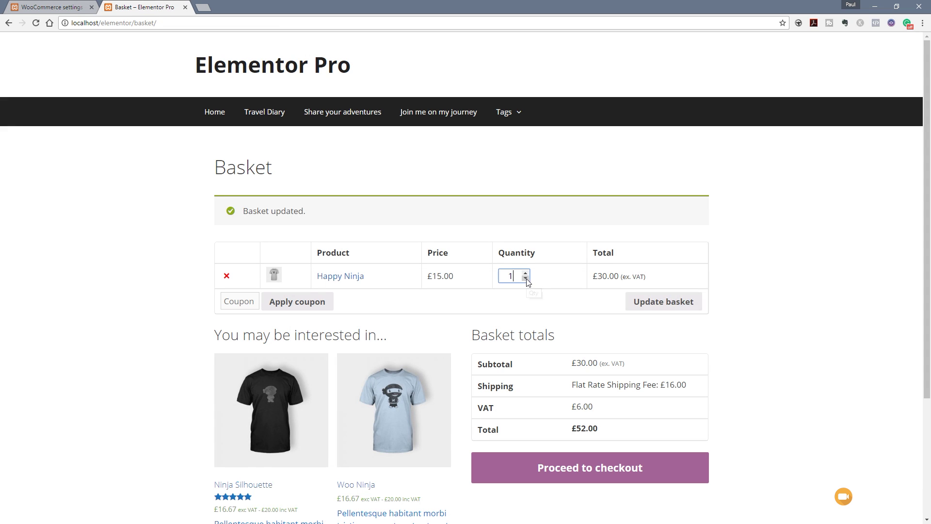
pyautogui.click(699, 307)
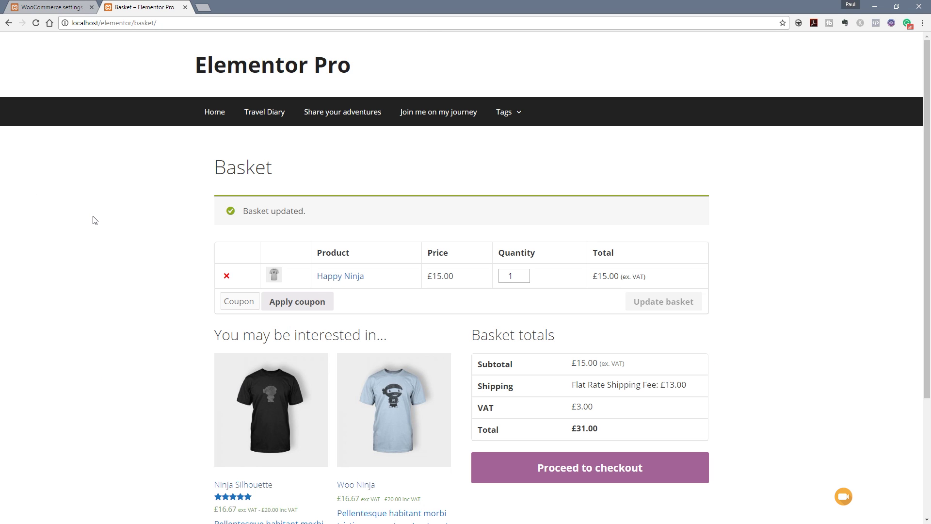
# Step: Change min_fee to "4" in the Flat Rate Shipping Fee's cost formula and save the settings
pyautogui.click(31, 9)
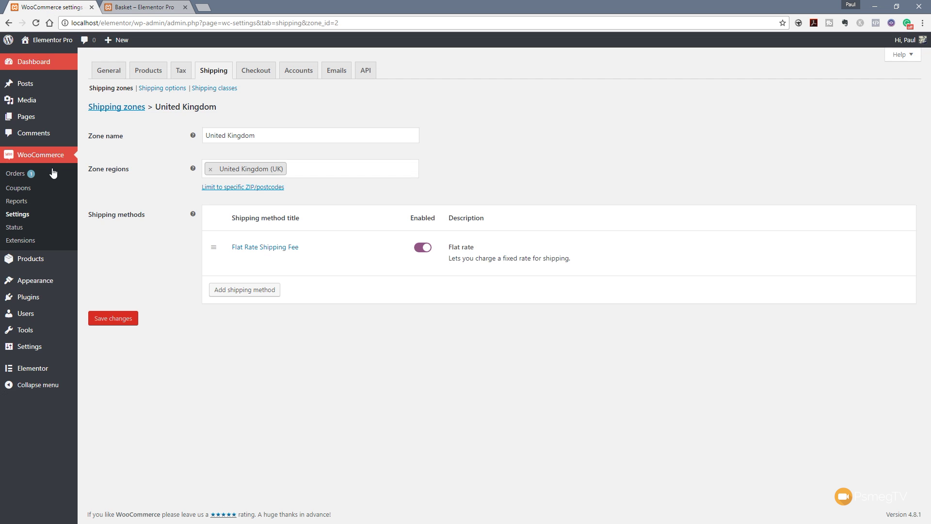
pyautogui.click(264, 248)
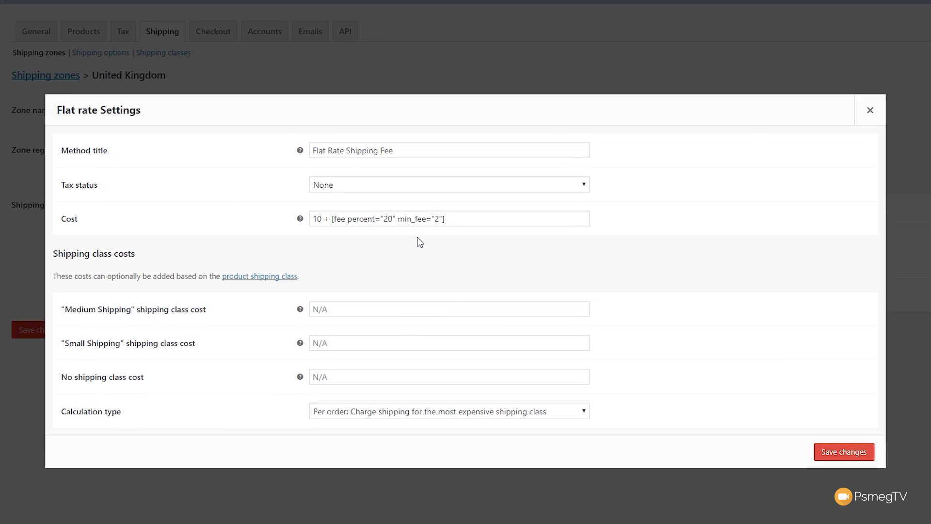
pyautogui.click(434, 215)
pyautogui.press('BackSpace')
pyautogui.write('4')
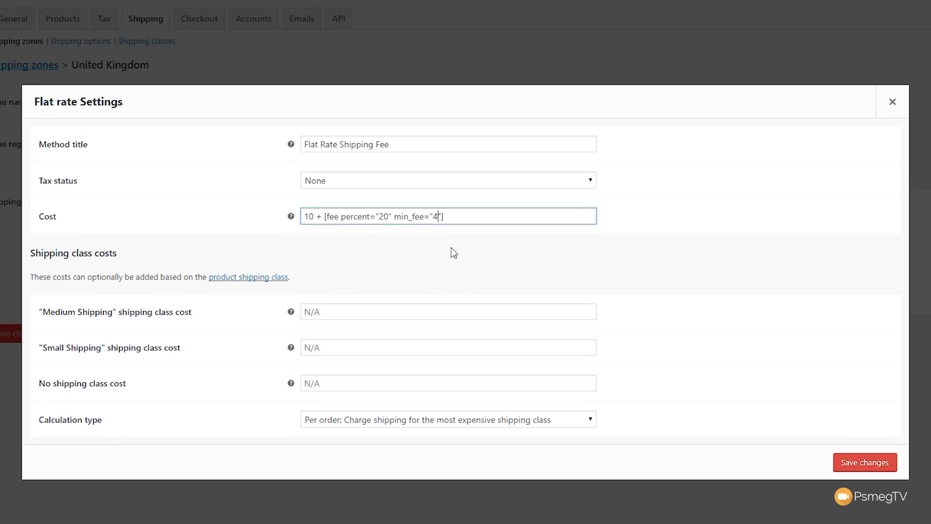
pyautogui.click(874, 467)
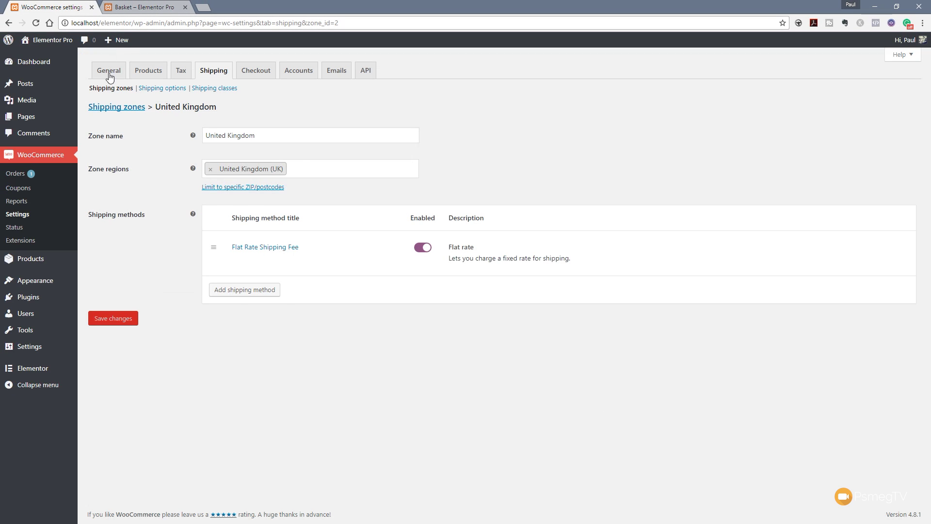
# Step: Test the minimum fee in the basket by updating the Happy Ninja quantity to 2 and back to 1
pyautogui.click(138, 8)
pyautogui.click(526, 273)
pyautogui.click(644, 301)
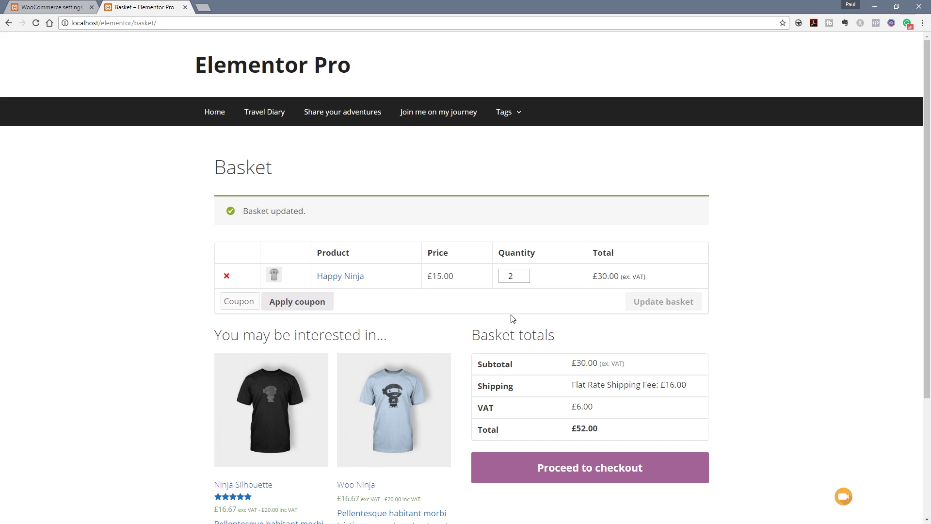
pyautogui.click(525, 279)
pyautogui.click(645, 304)
# Step: Return to the United Kingdom shipping zone and open the Flat Rate Shipping Fee settings
pyautogui.click(54, 7)
pyautogui.click(273, 248)
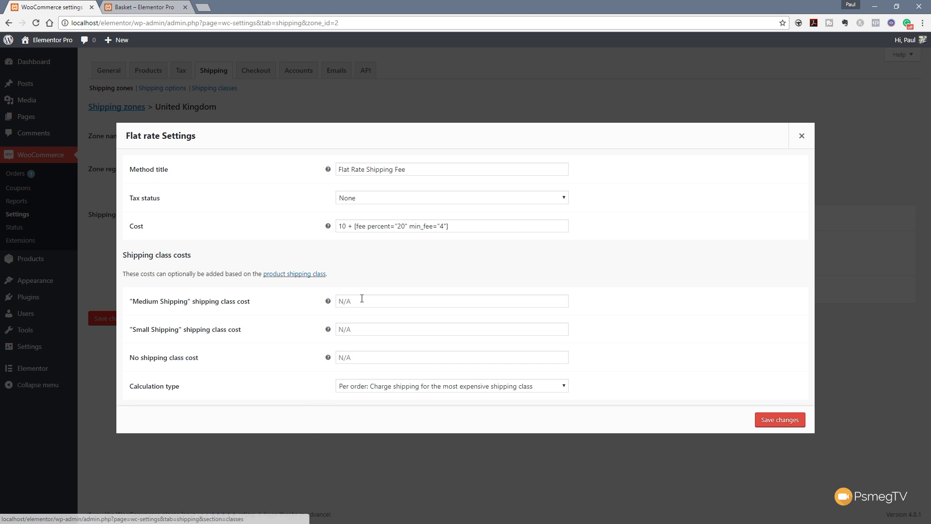